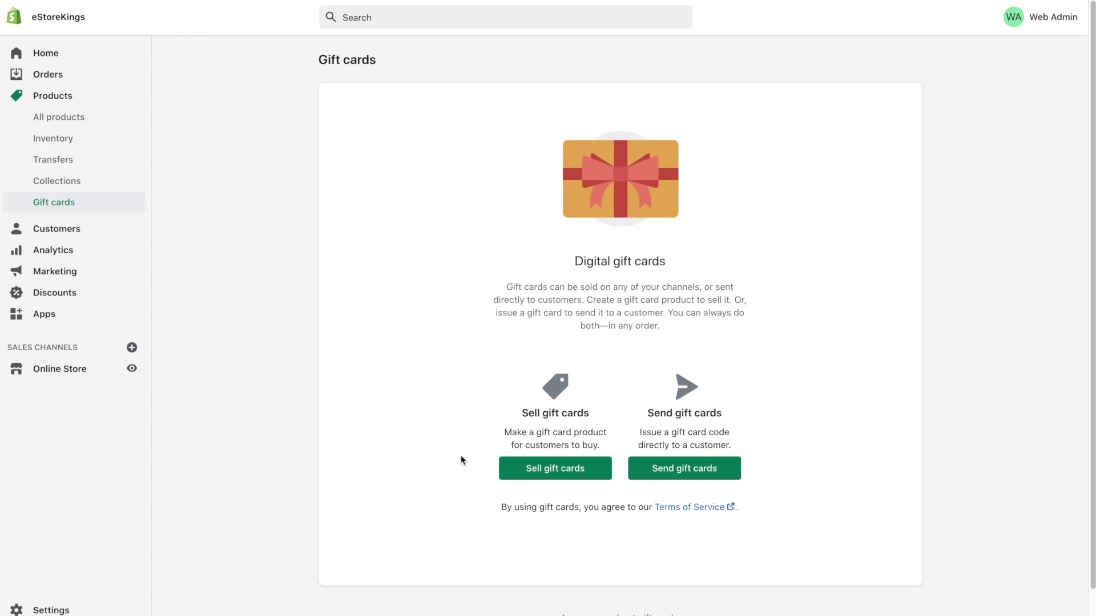
- Start creating a new gift card product to sell
left_click(595, 476)
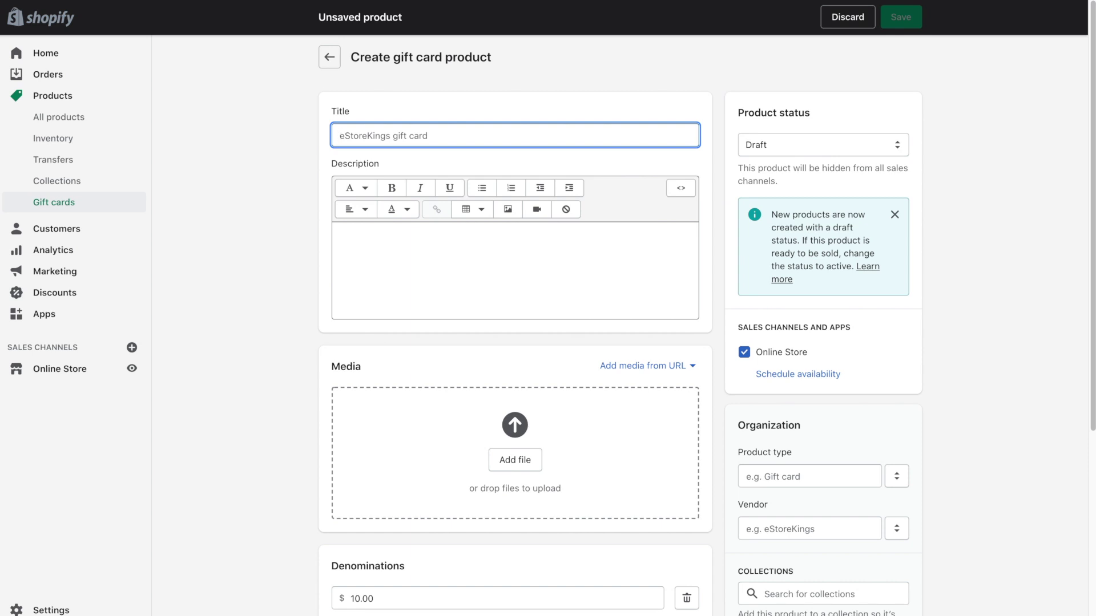
- Title the product 'VIP Gift Card' and describe it as 'Purchase a gift card for yourself or for a loved one. It never expires!'
type("VIP Gi")
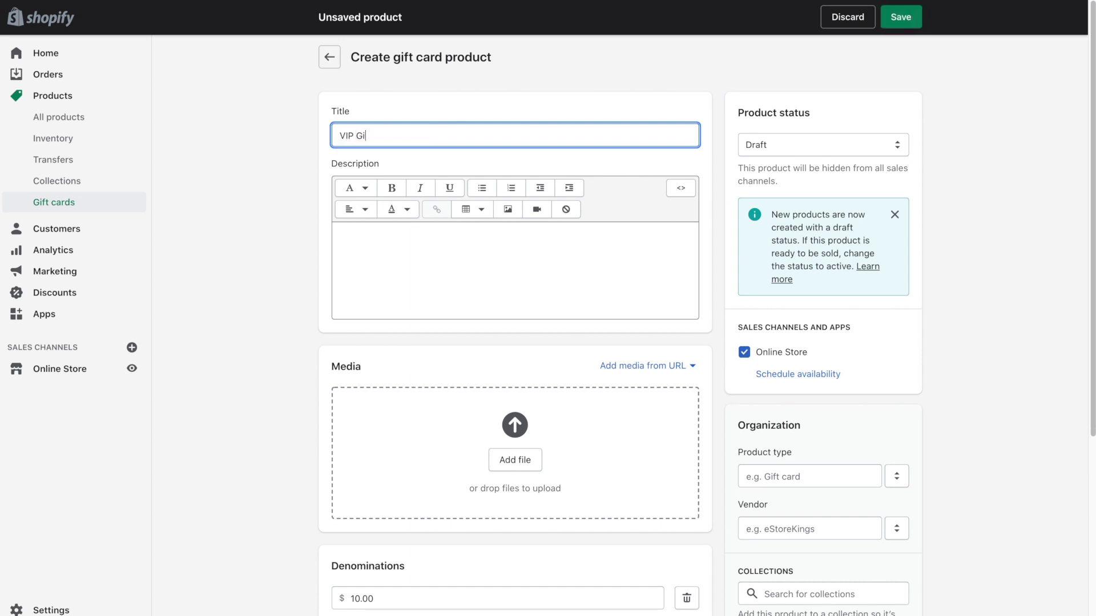
type("ft Card")
left_click(532, 261)
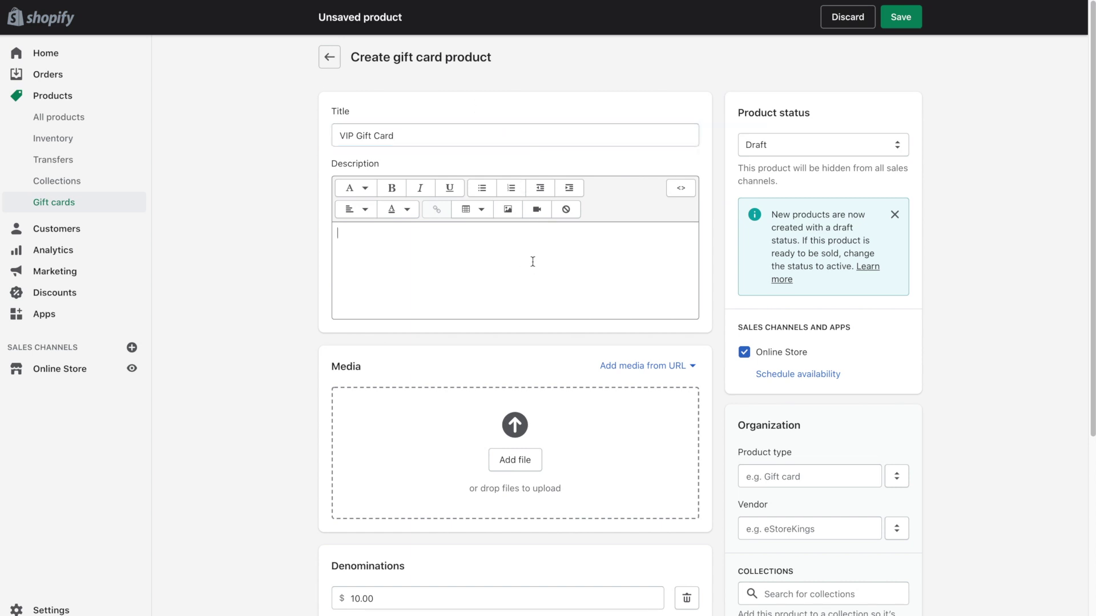
type("Pur")
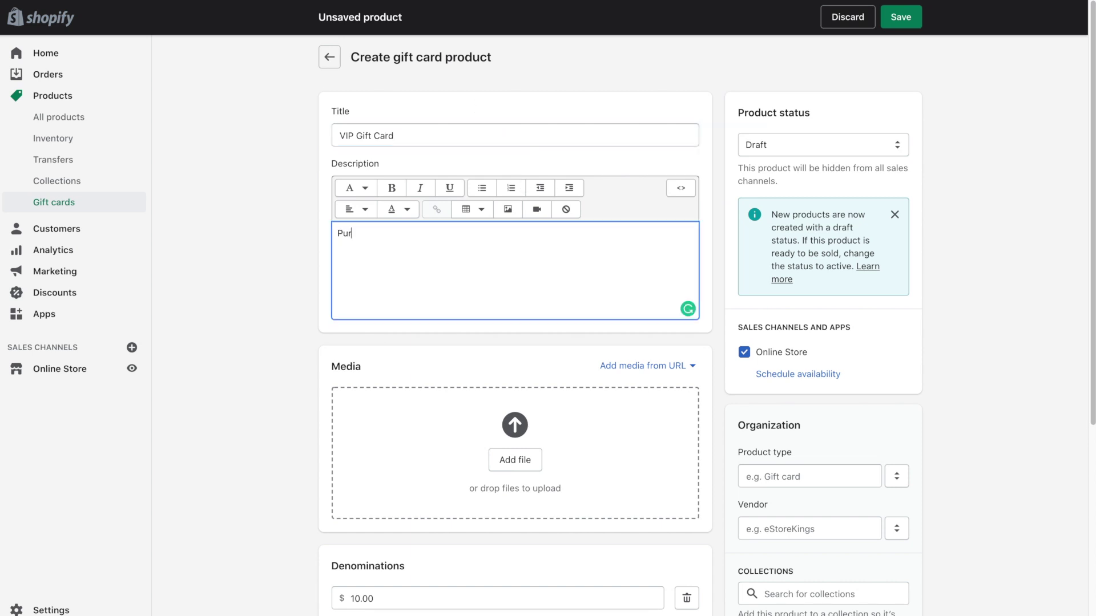
type("chase a gift card for yourself or for a loved one. It never expires!")
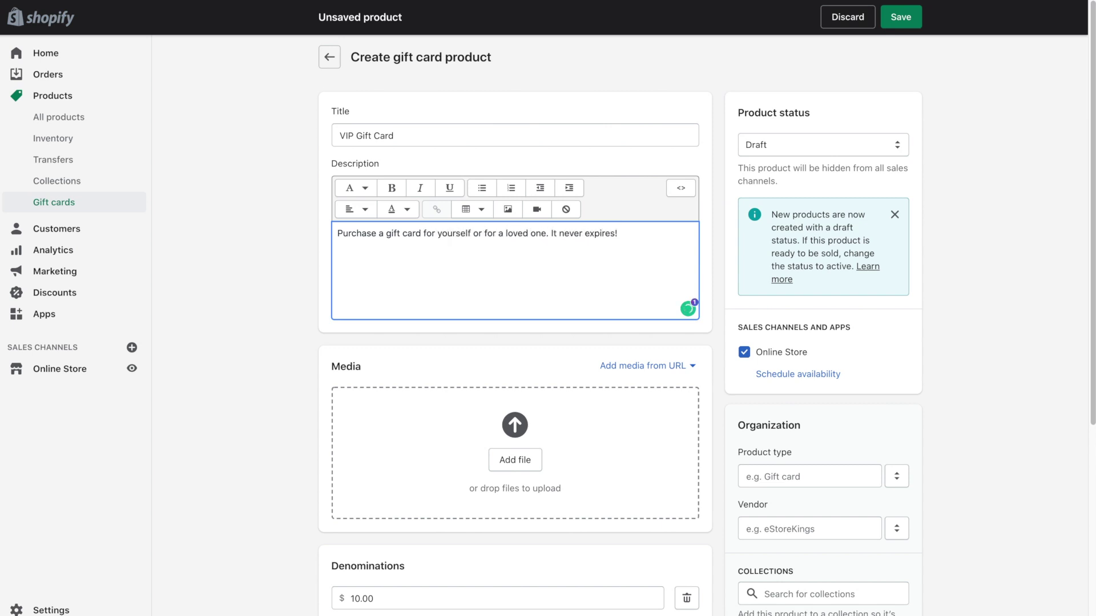
left_click_drag(551, 233, 668, 237)
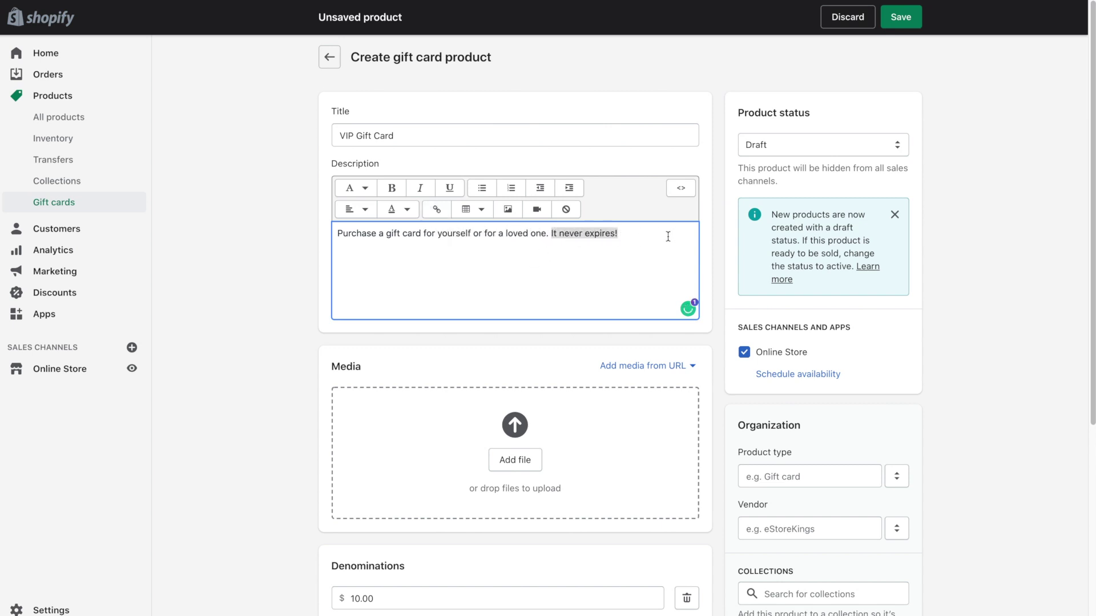
left_click(659, 238)
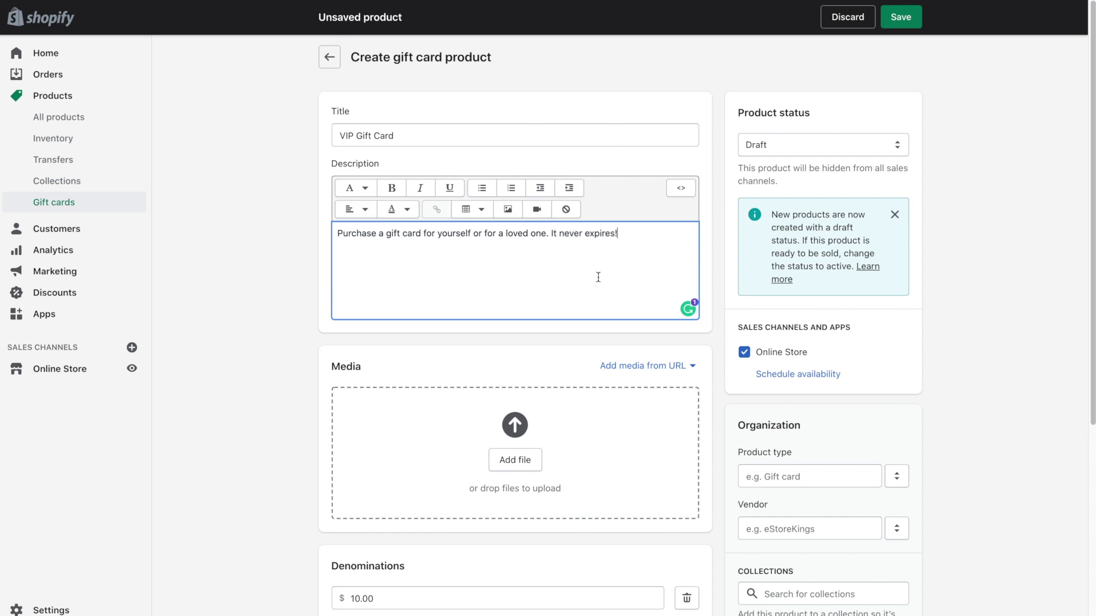
left_click(294, 393)
scroll(293, 437, "down", 1)
scroll(293, 443, "down", 2)
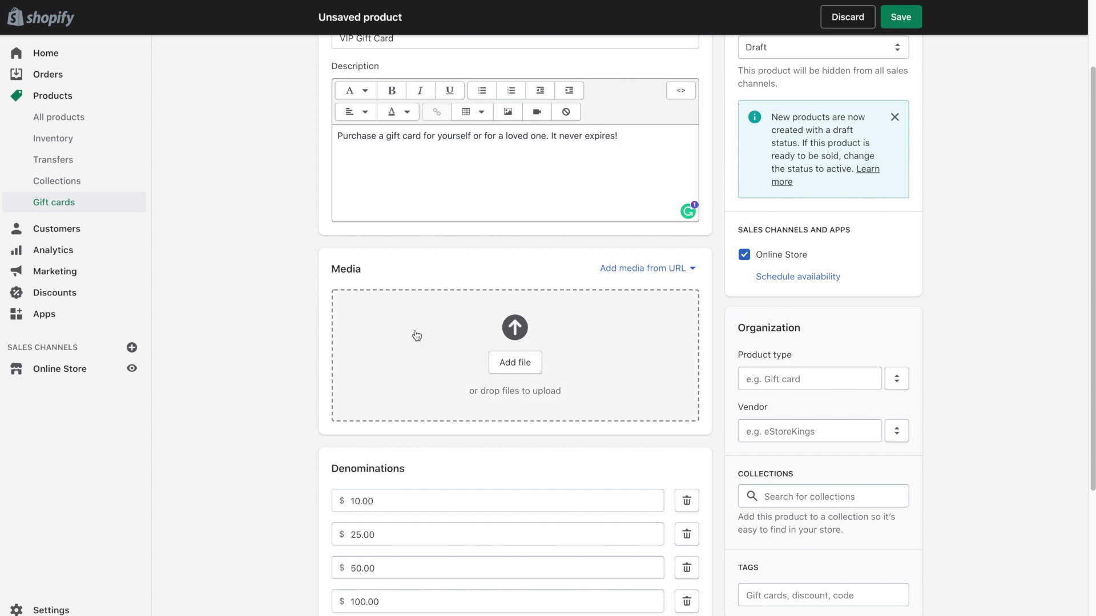
scroll(298, 318, "down", 1)
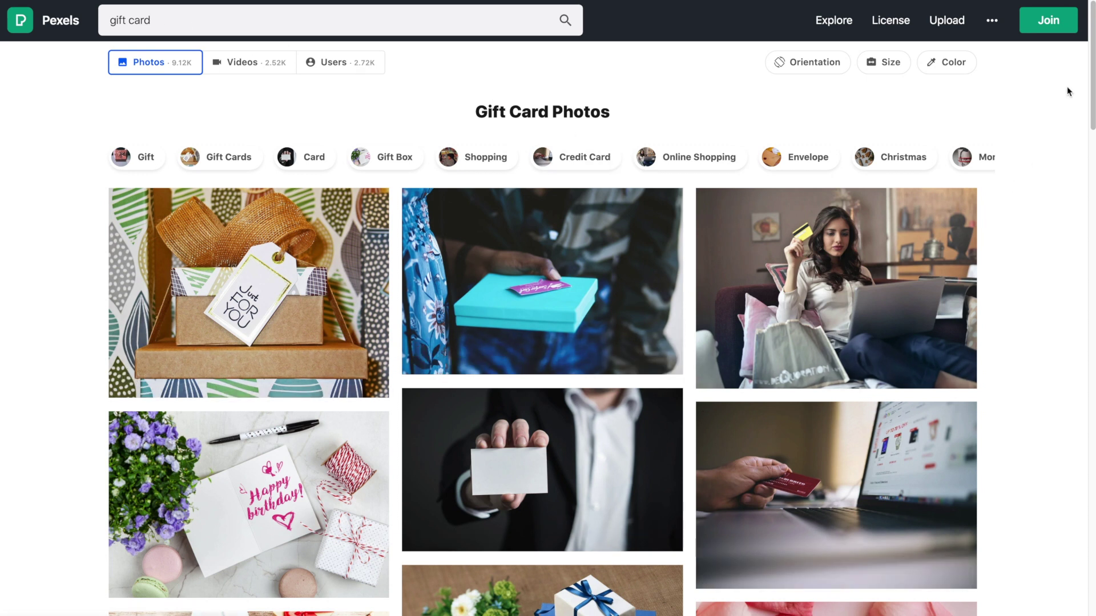
- Download the colourful SALE shopping-bags photo from Pexels as pexels-card.jpg
left_click_drag(1087, 73, 1088, 321)
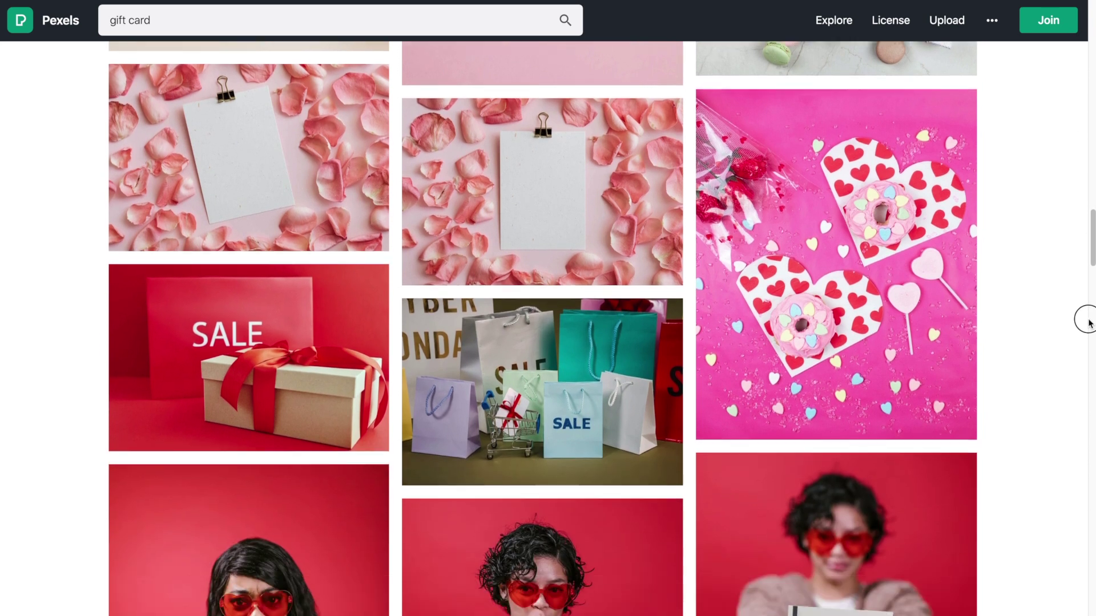
left_click(546, 359)
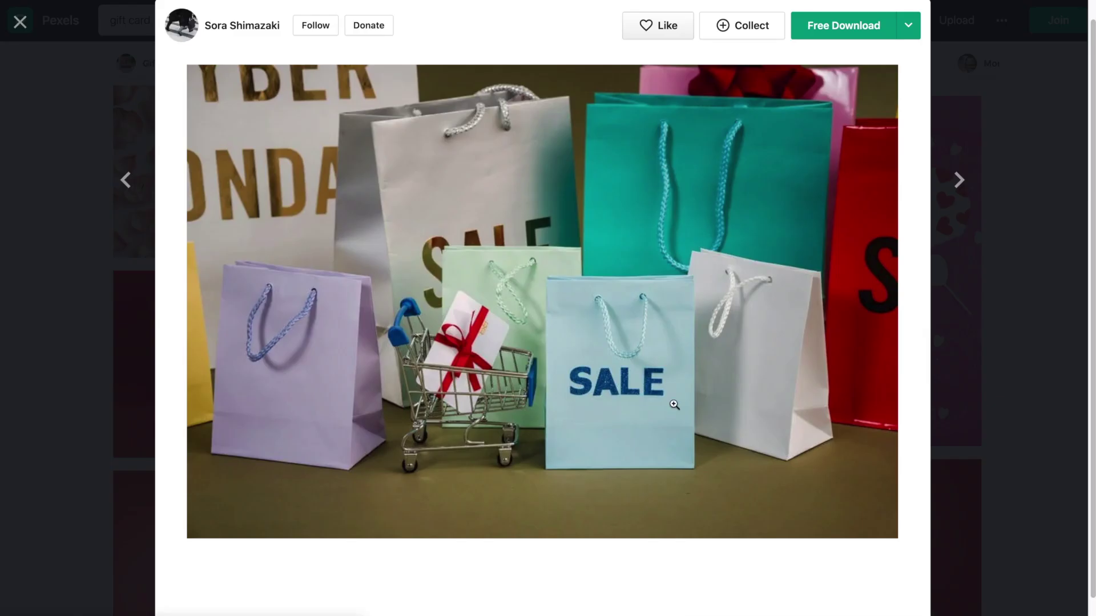
right_click(540, 262)
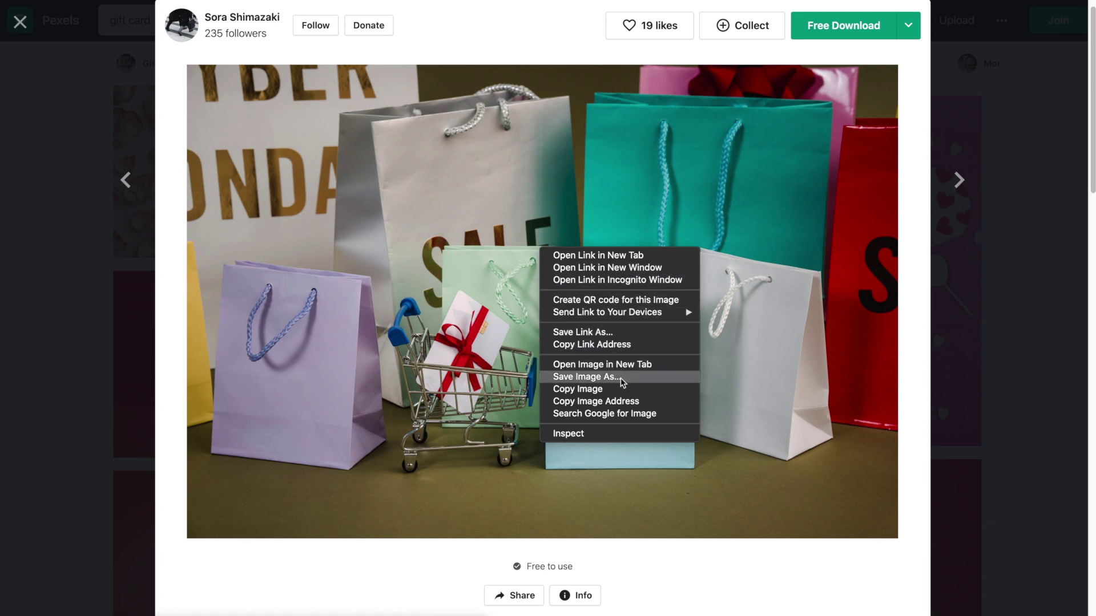
left_click(765, 238)
left_click(848, 34)
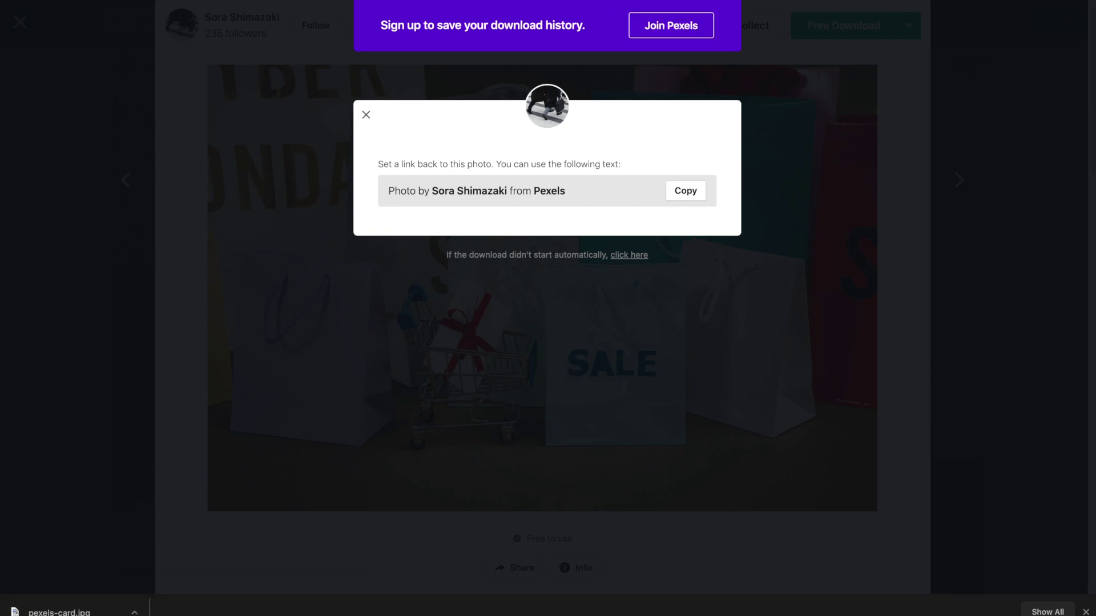
key("super+w")
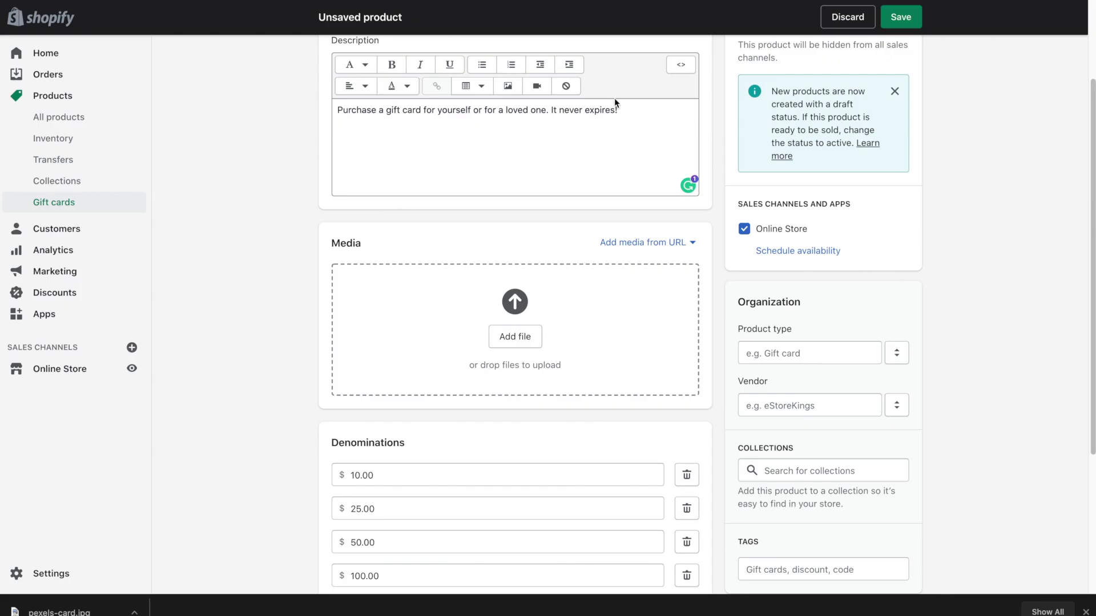
- Upload the shopping-bags photo as product media and change the first two denominations to $5 and $15
left_click(510, 336)
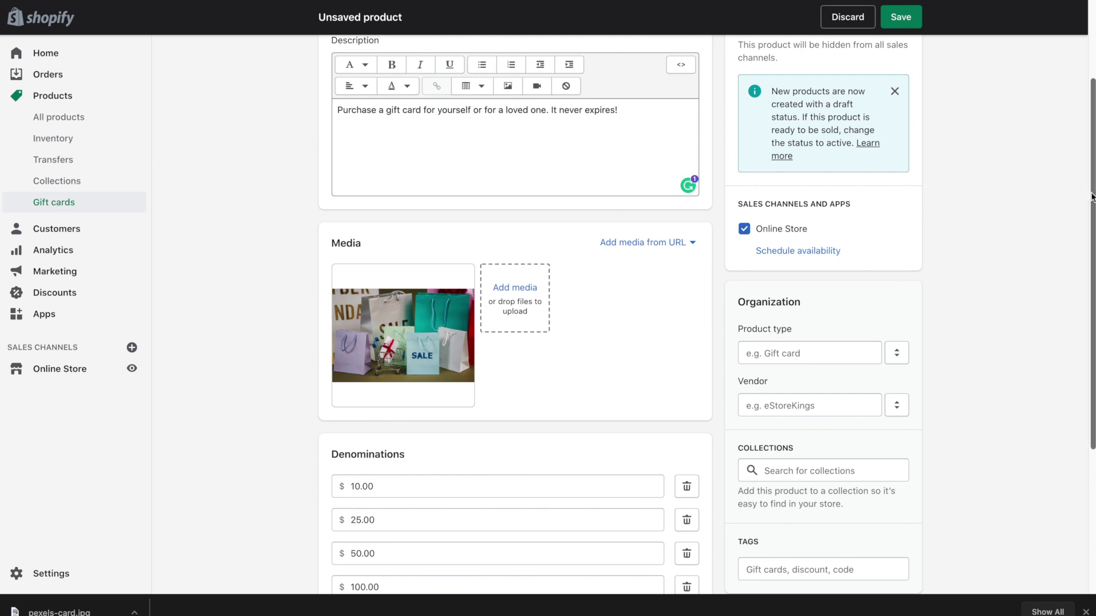
left_click_drag(1090, 198, 1077, 279)
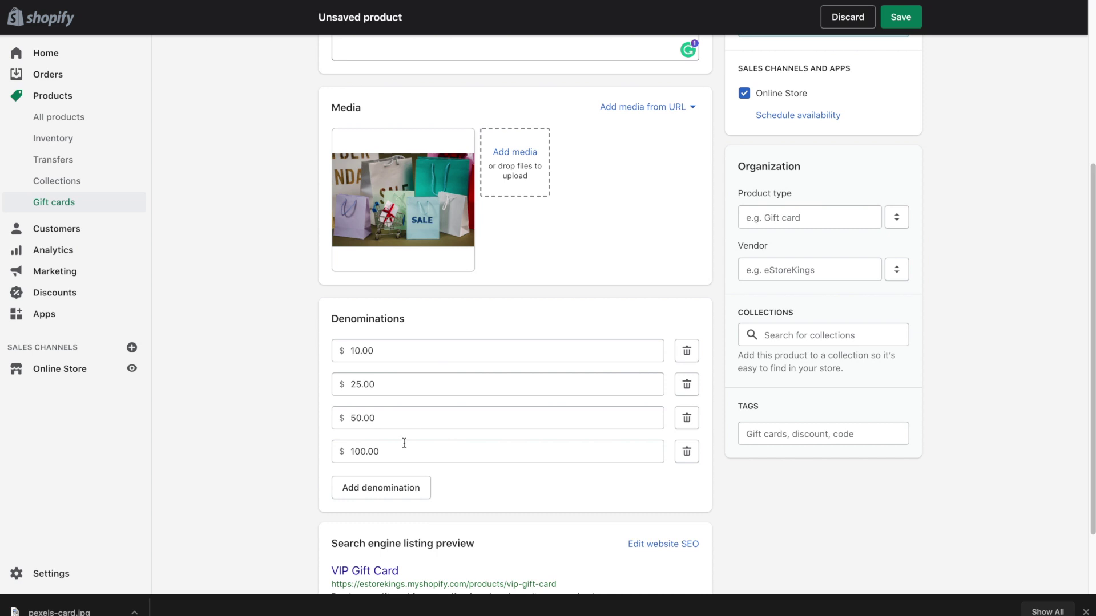
left_click_drag(359, 350, 345, 349)
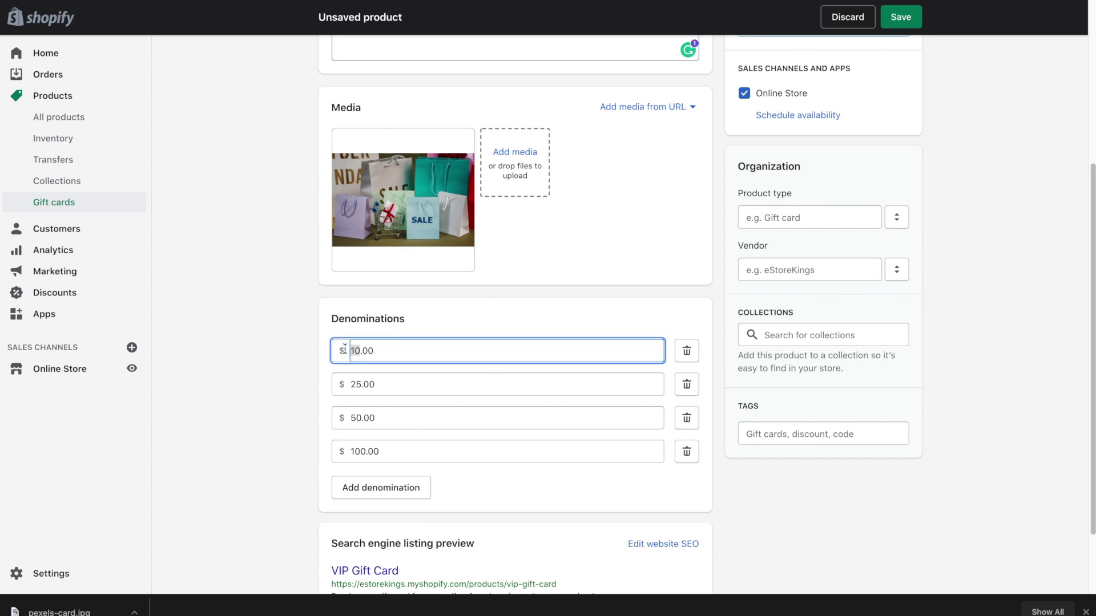
type("5")
left_click(354, 380)
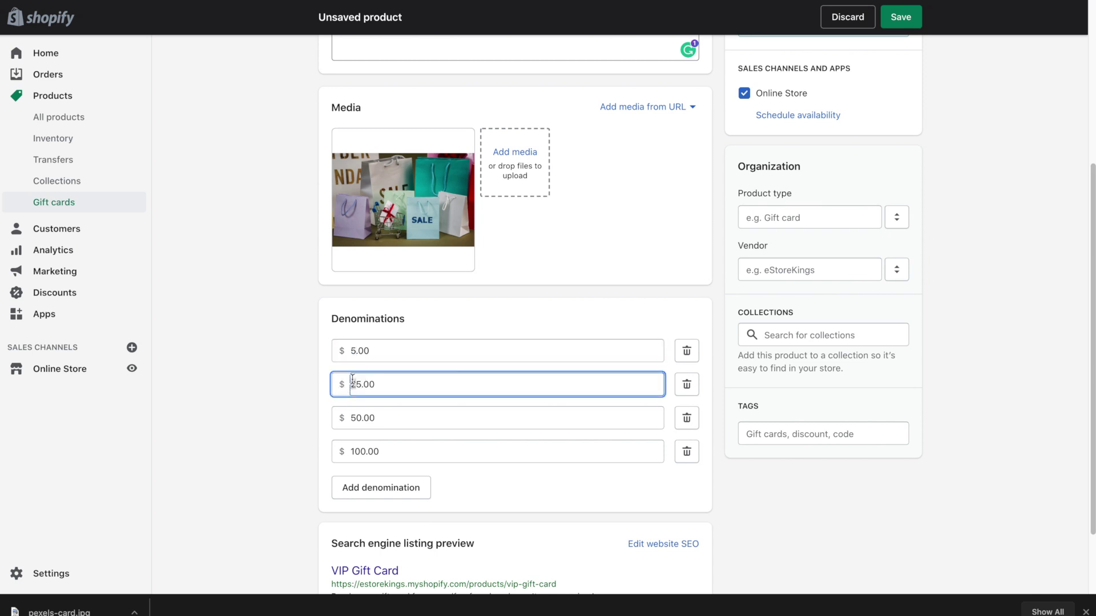
type("1")
- Change the third and fourth denominations to $25 and $75
left_click_drag(351, 418, 363, 419)
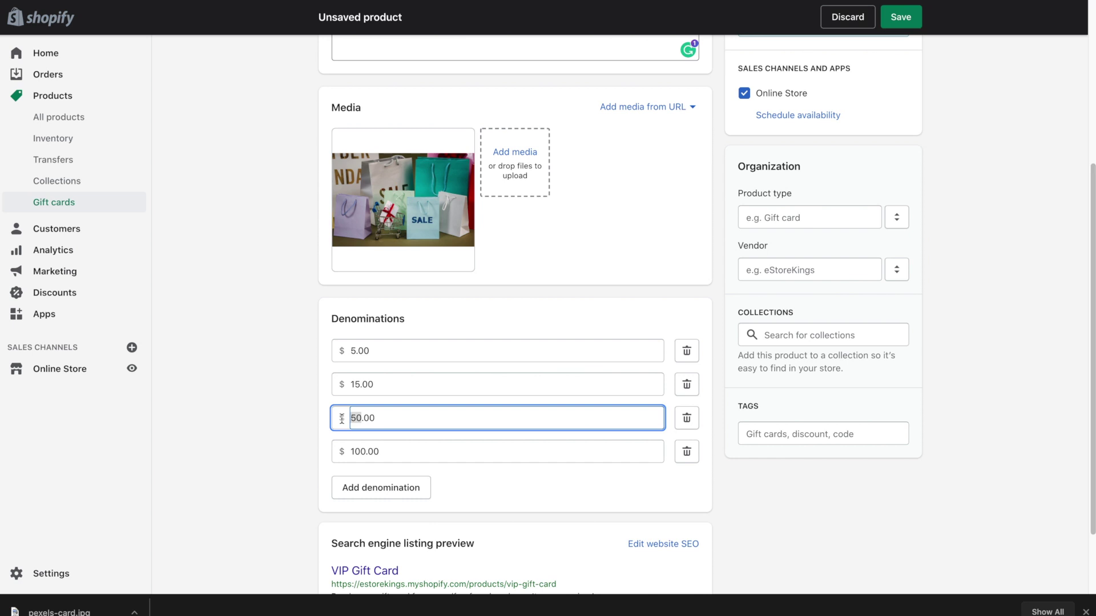
type("25")
left_click_drag(358, 452, 344, 450)
type("75")
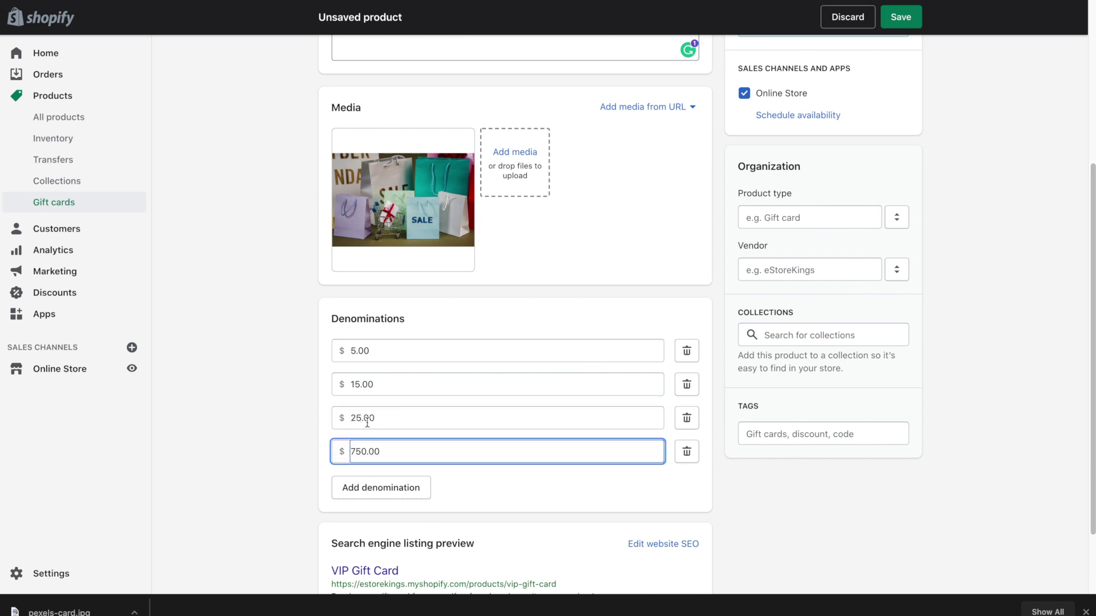
key("Delete")
left_click(474, 492)
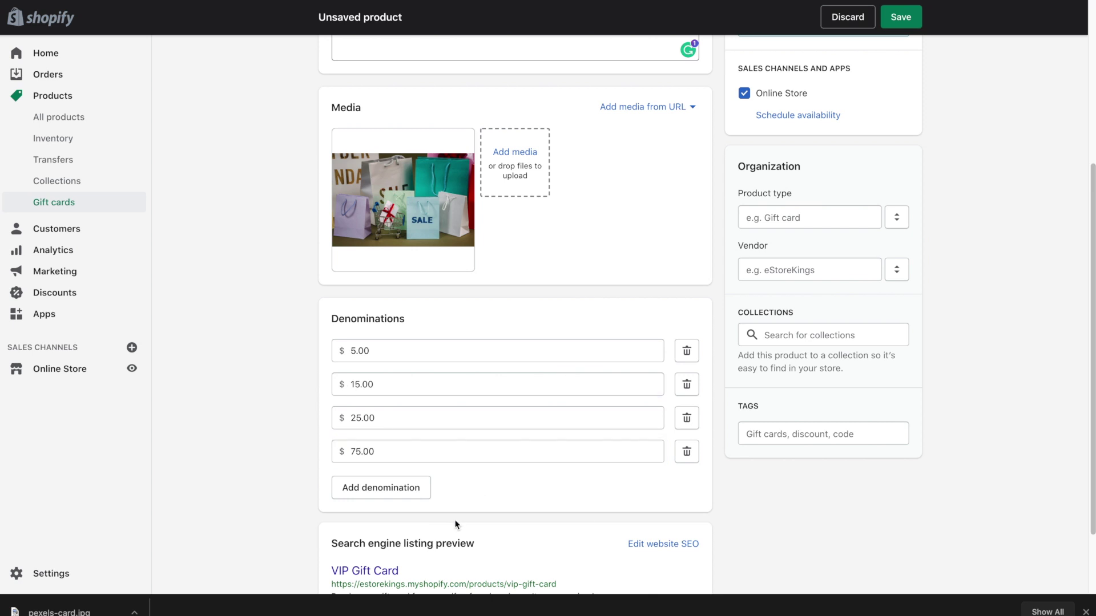
- Add a $125.00 denomination and delete the $5.00 one
left_click(377, 493)
type("12")
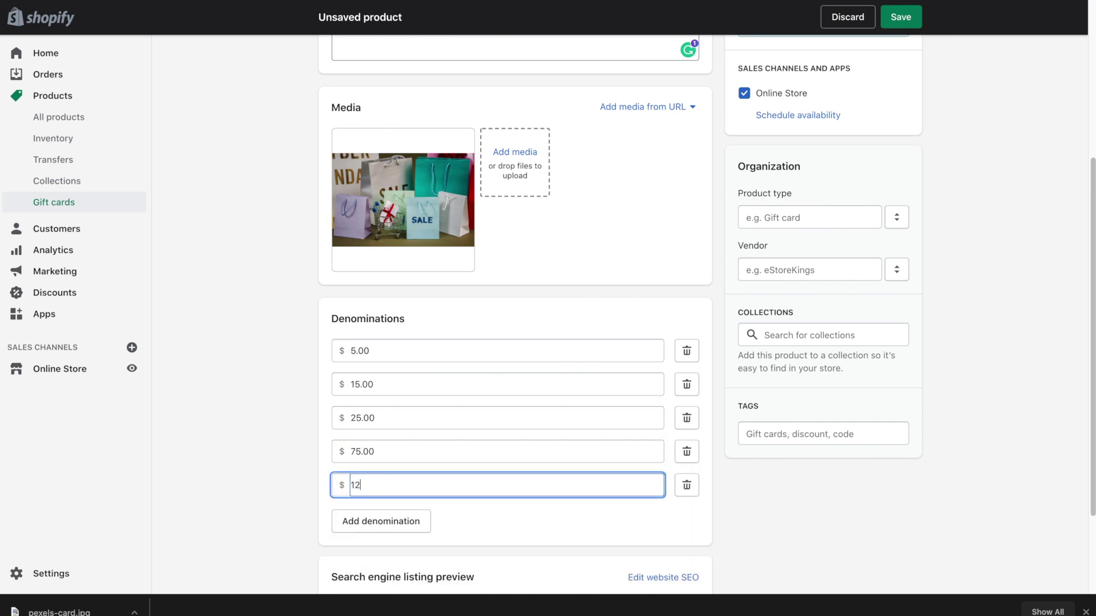
type("5.00")
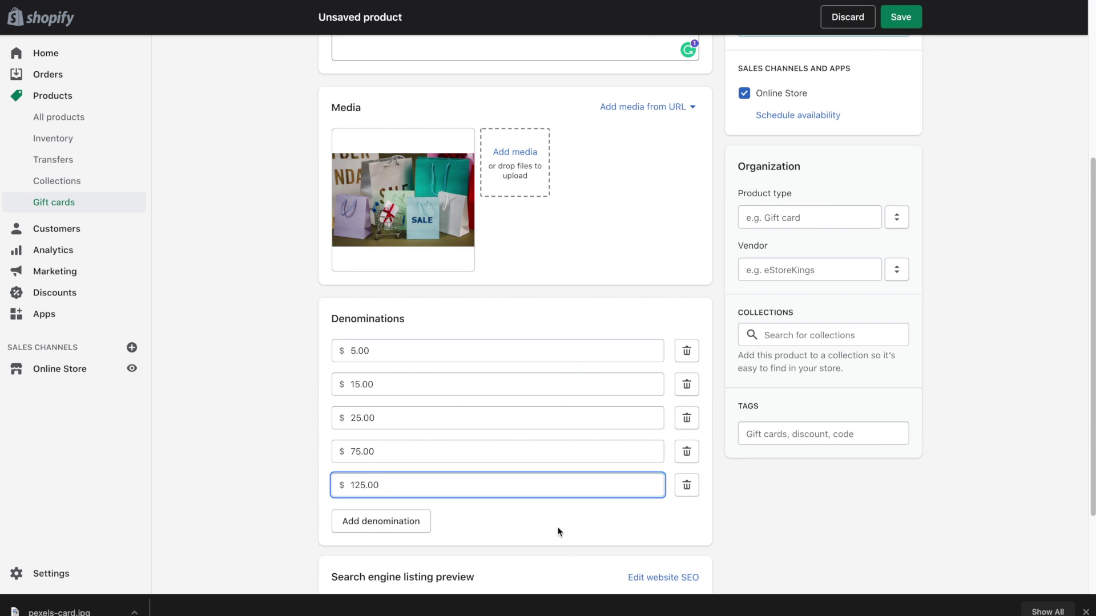
left_click(559, 532)
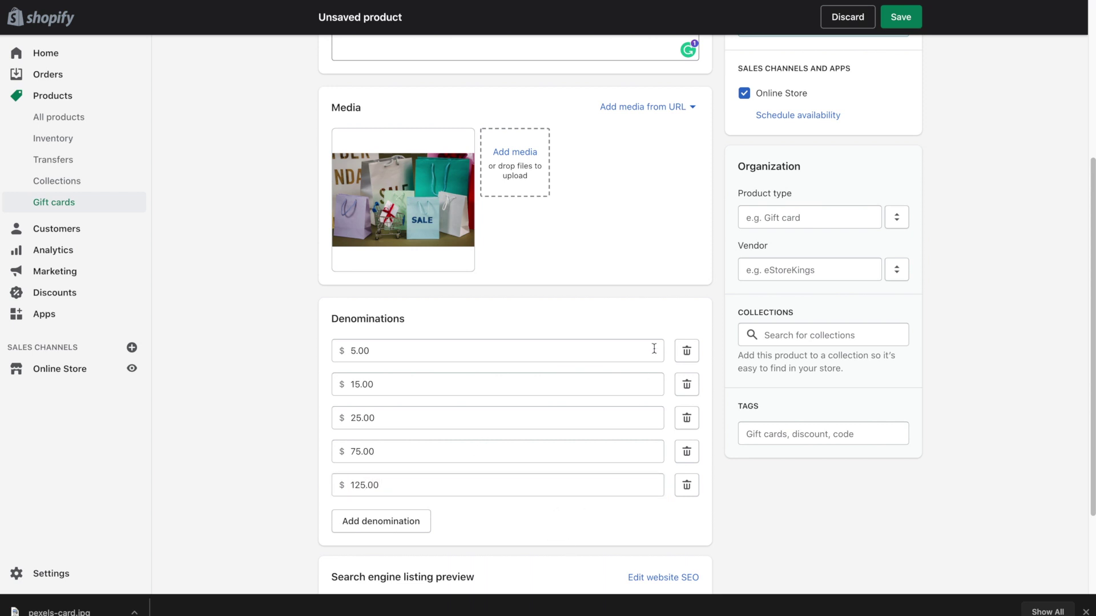
left_click(687, 352)
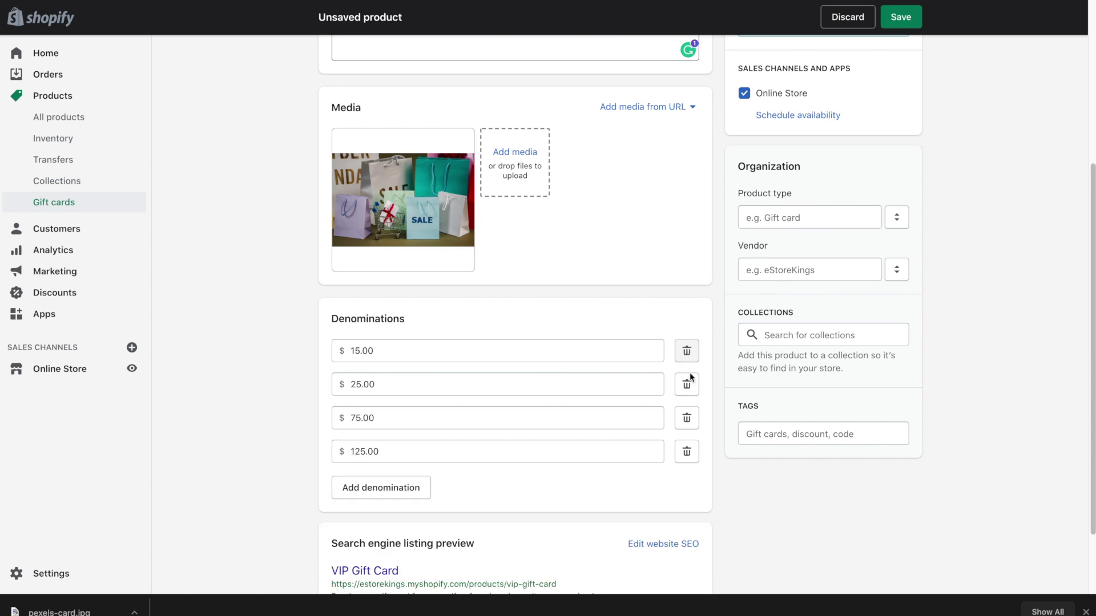
left_click(1090, 188)
left_click_drag(1090, 189, 1090, 247)
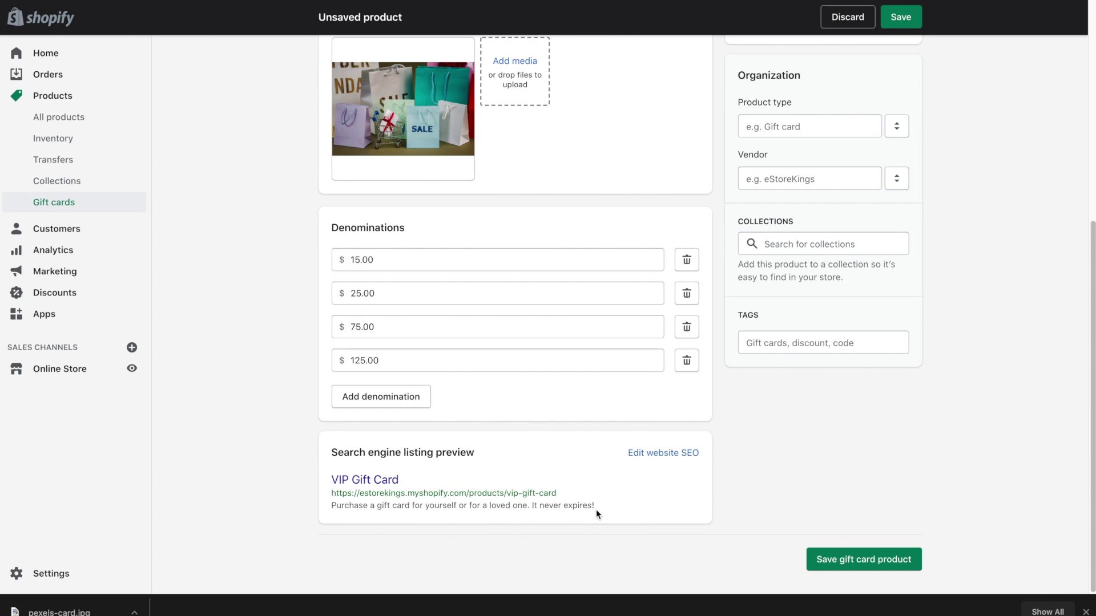
- Expand the search engine listing and review page title VIP Gift Card, description and handle vip-gift-card
left_click(672, 461)
scroll(708, 460, "down", 2)
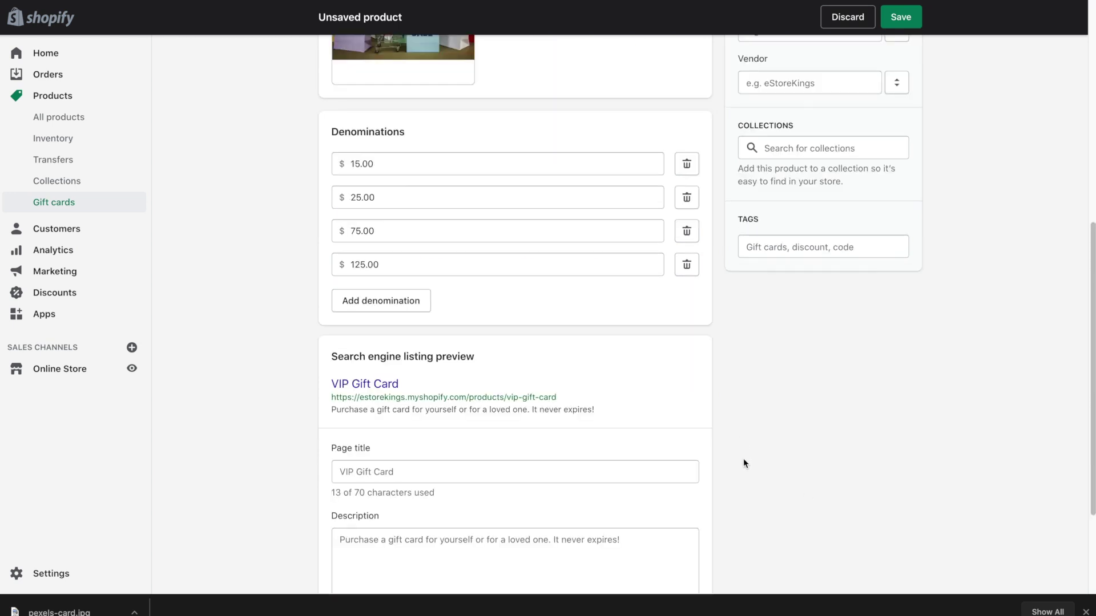
scroll(740, 471, "down", 2)
left_click(580, 343)
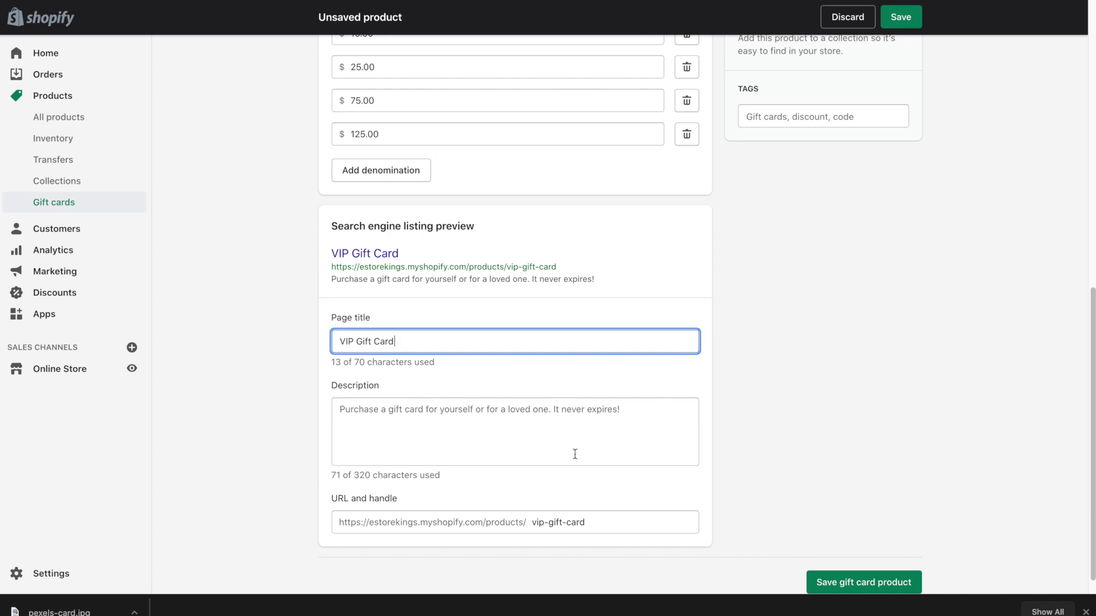
left_click(614, 442)
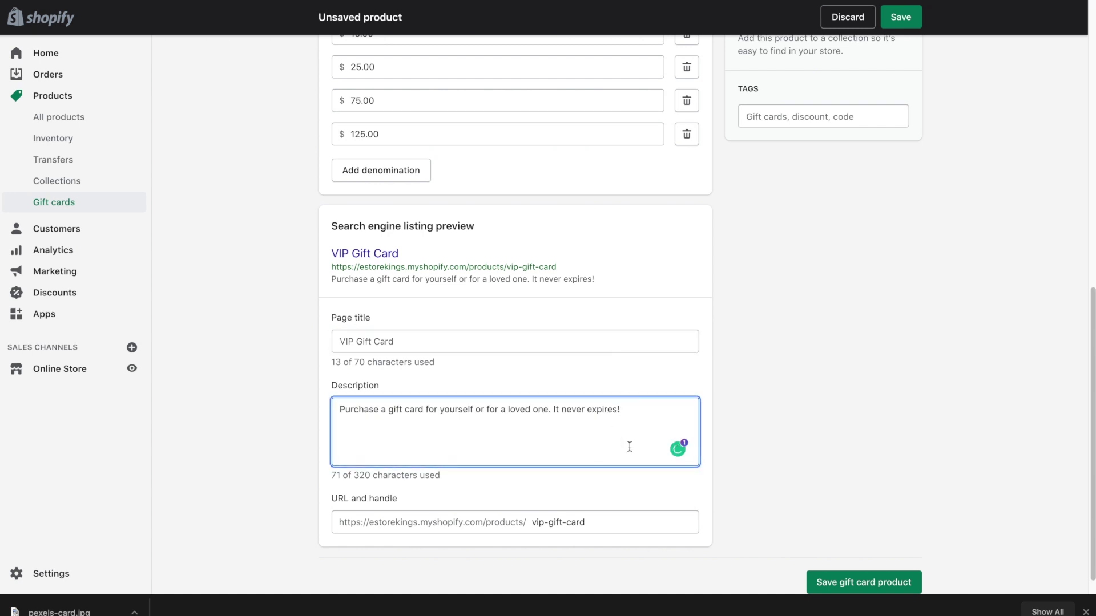
left_click(598, 528)
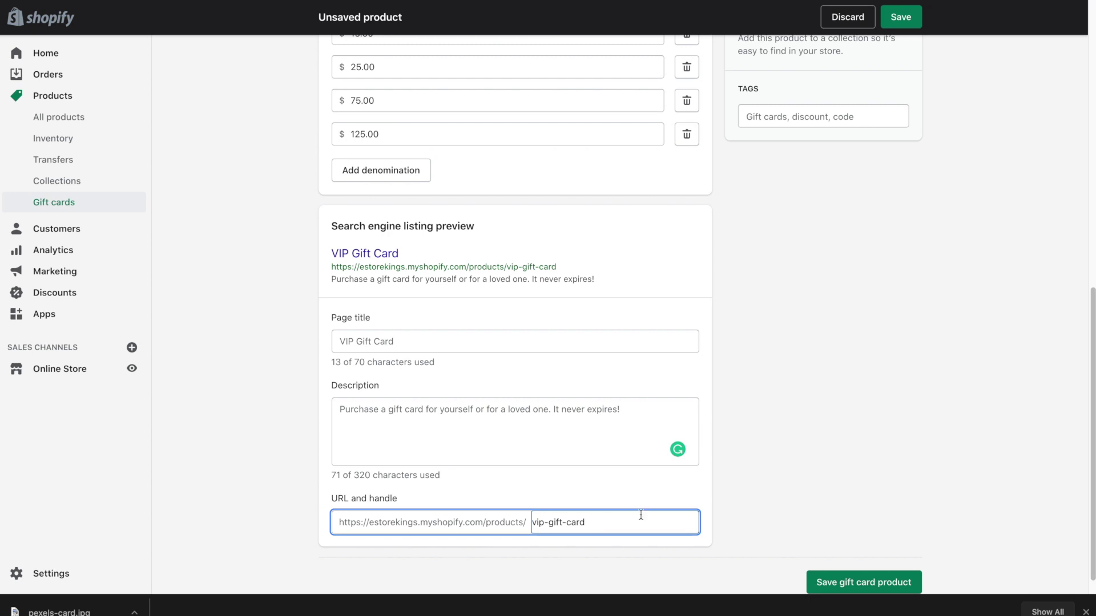
left_click(716, 468)
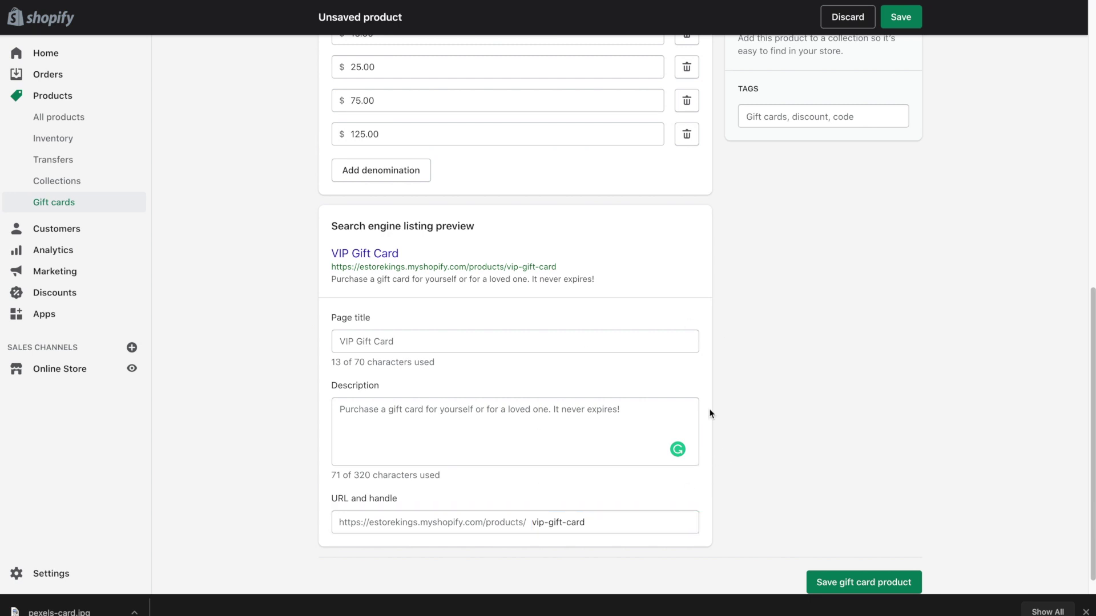
left_click(1092, 533)
left_click_drag(1092, 532, 1048, 237)
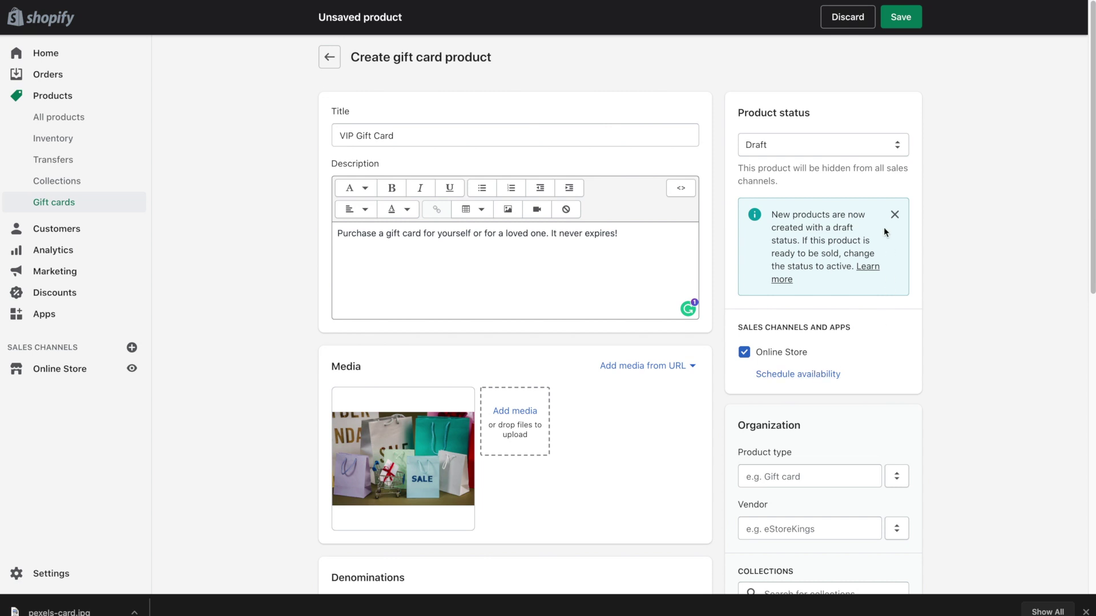
- Change the product status from Draft to Active
left_click(793, 146)
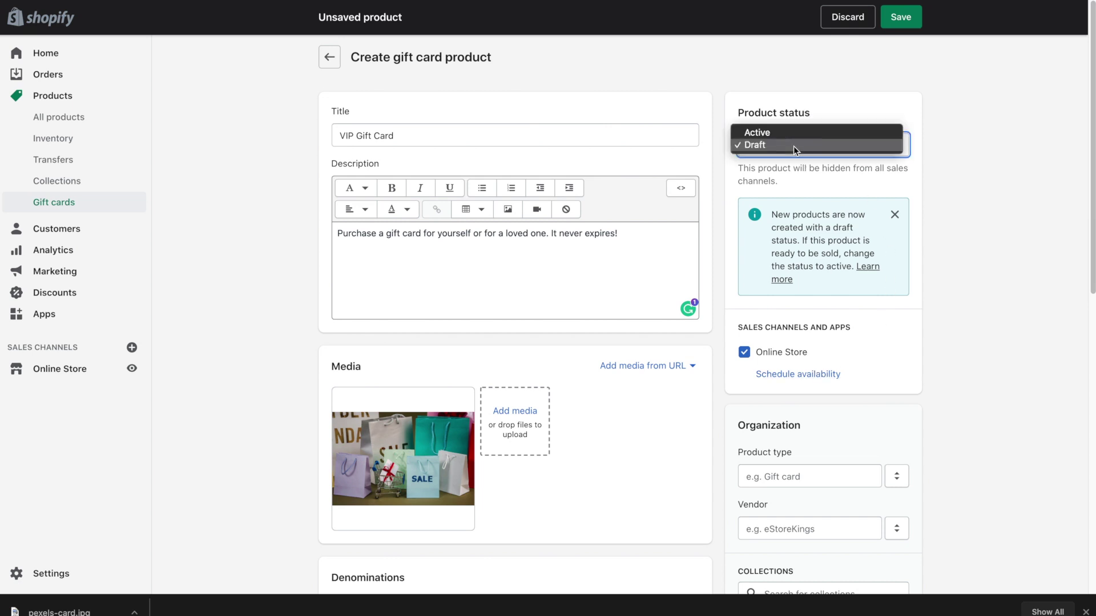
left_click(772, 133)
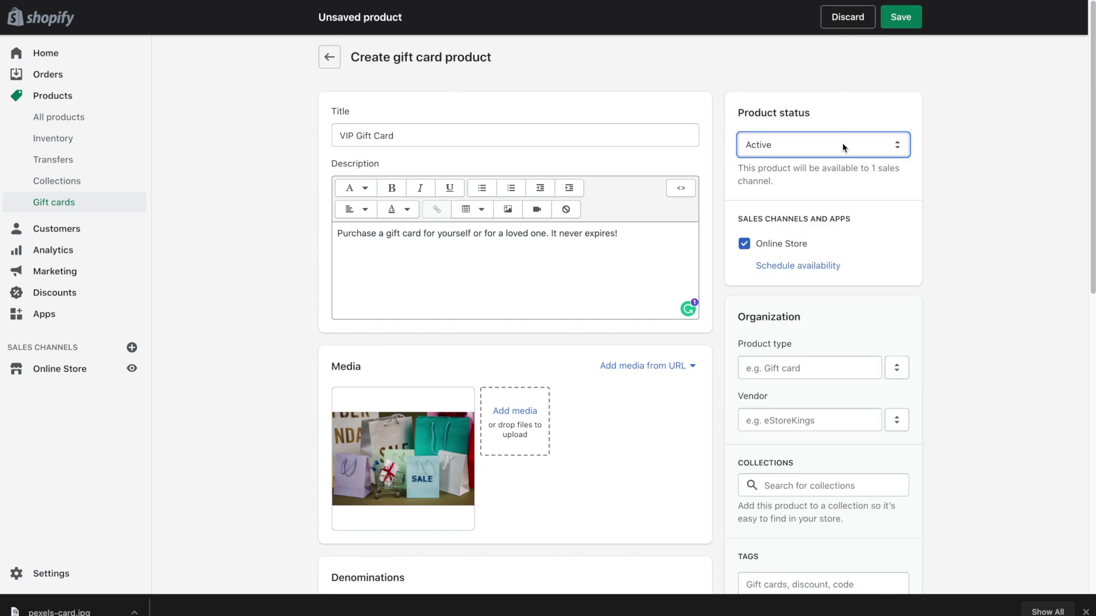
left_click(952, 289)
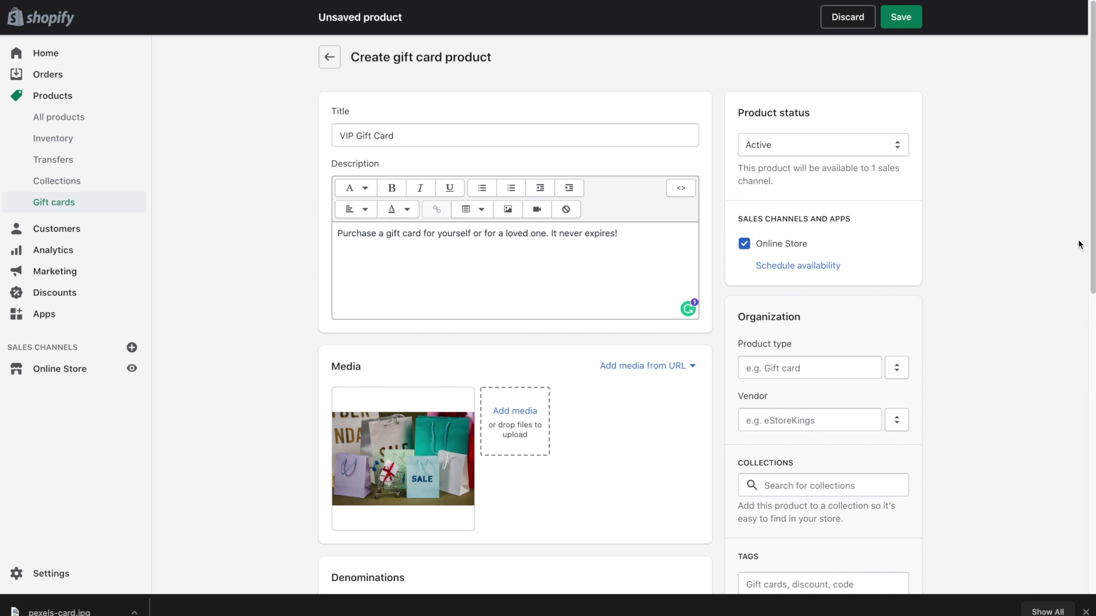
left_click_drag(1091, 249, 1084, 318)
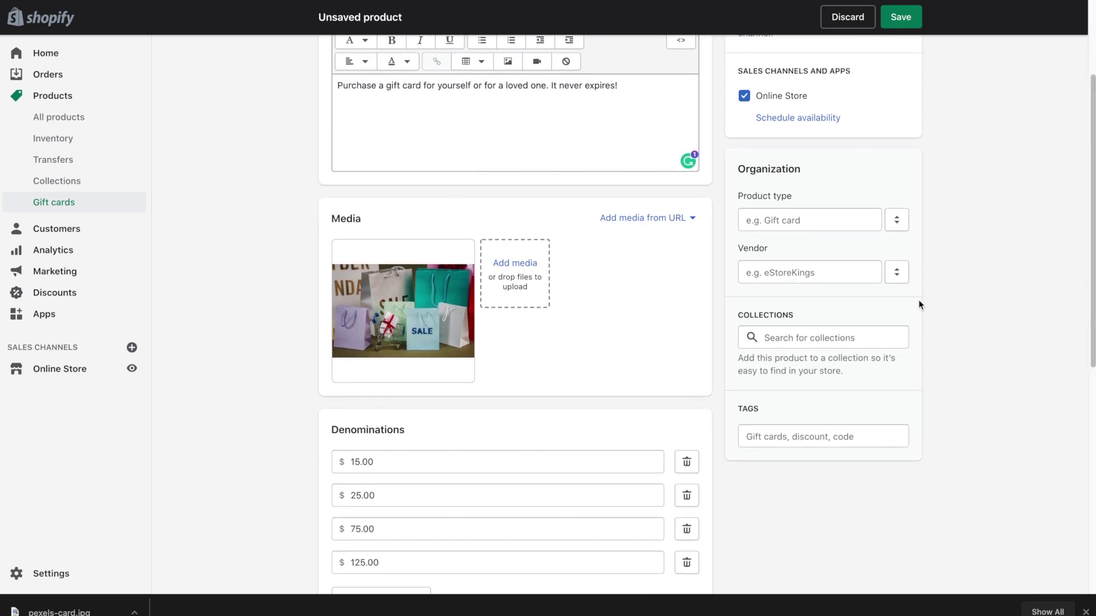
- Leave Vendor and Tags empty and save the VIP Gift Card product
left_click(831, 278)
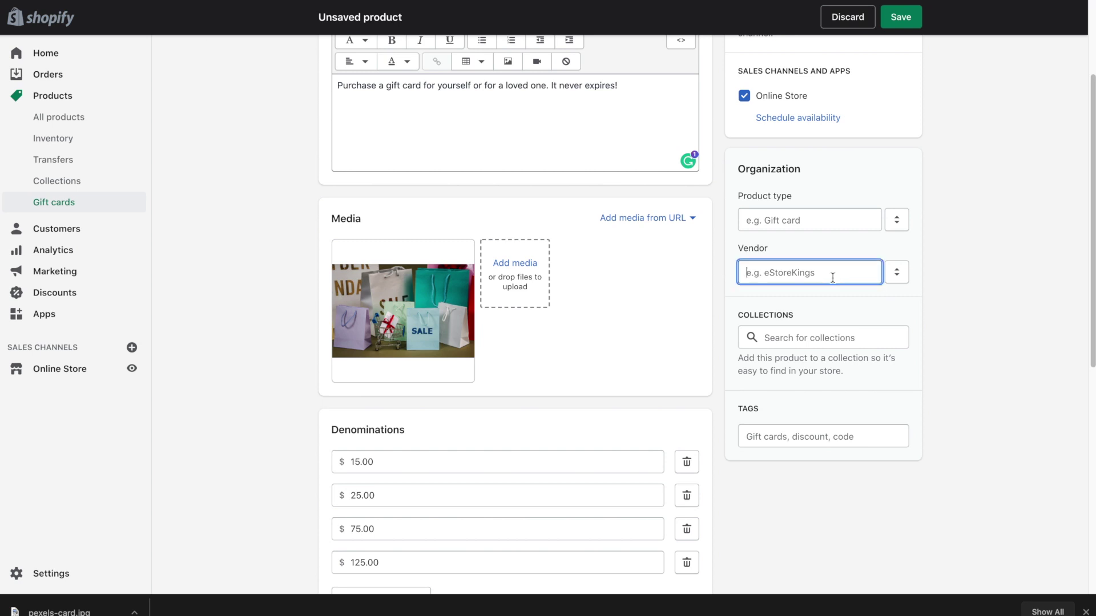
left_click(925, 316)
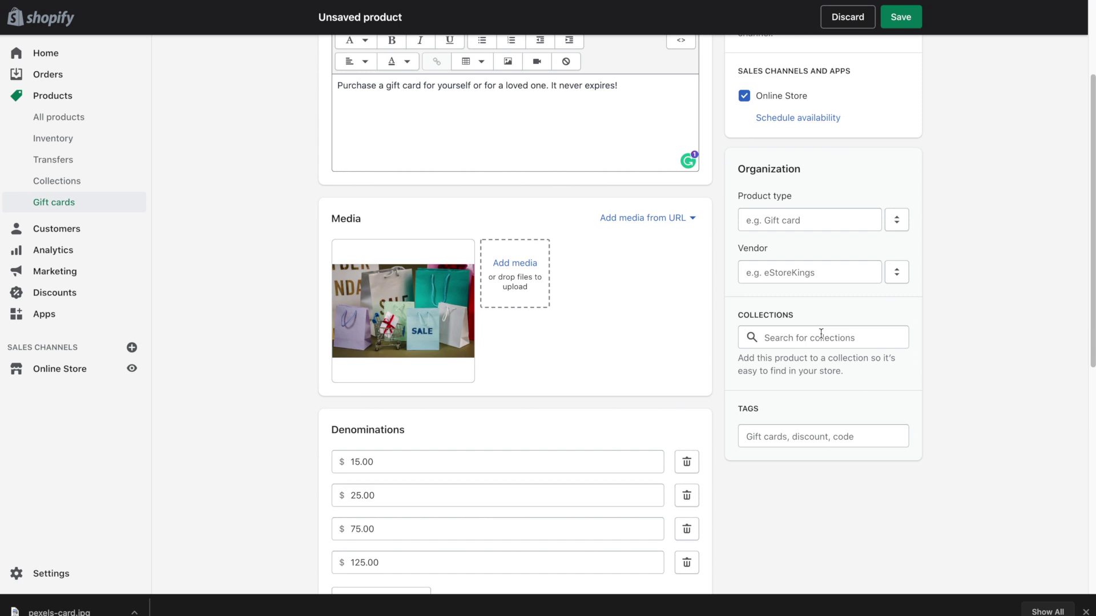
left_click(822, 443)
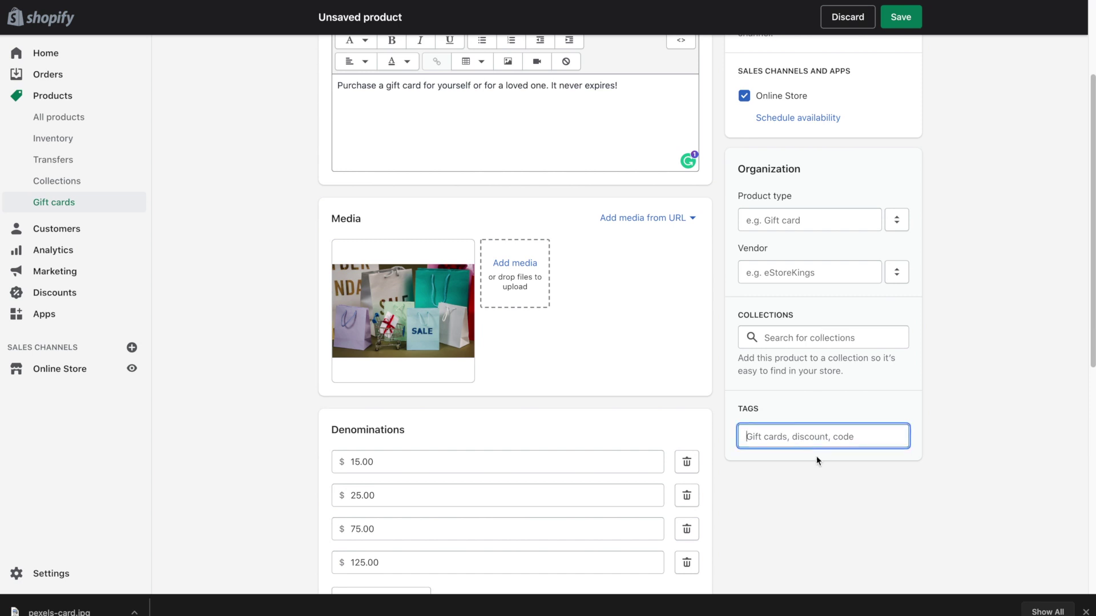
scroll(816, 457, "up", 3)
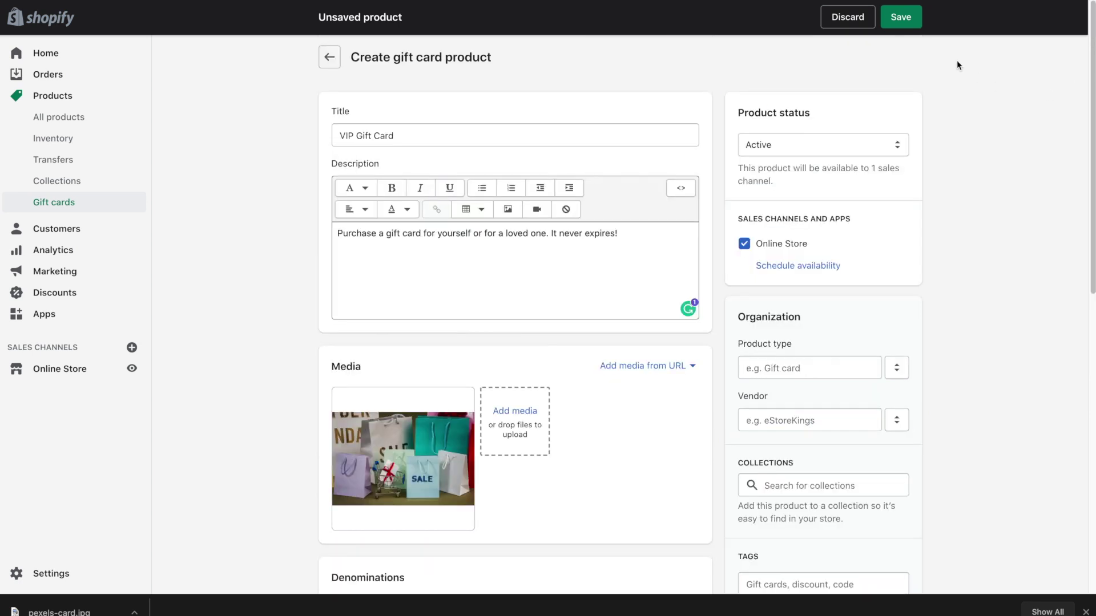
left_click(901, 18)
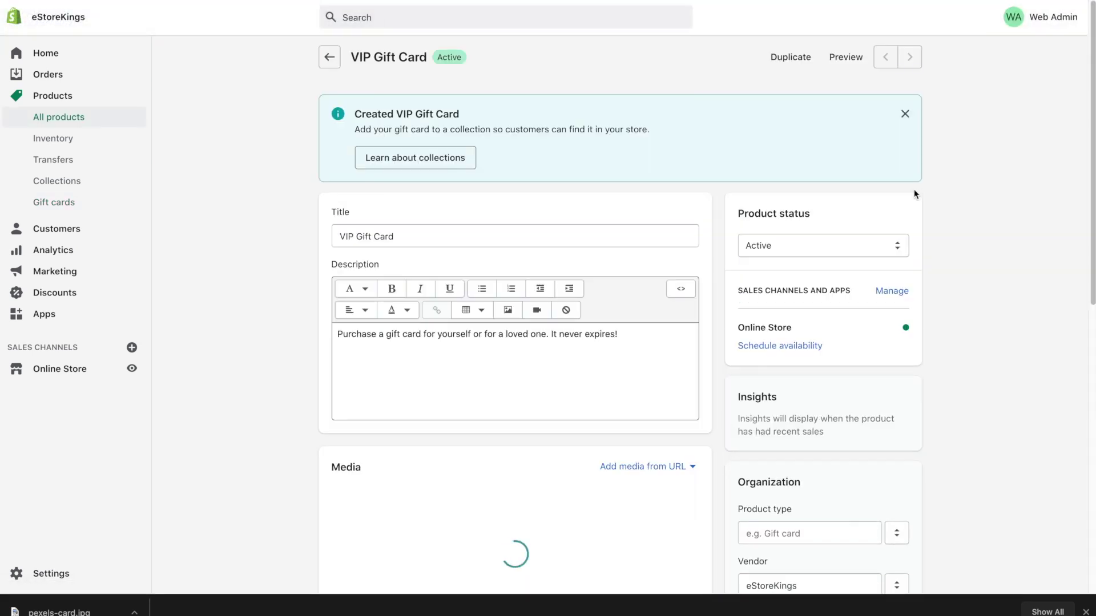
- Preview the VIP Gift Card in the storefront and add a $25.00 card to the cart
left_click(846, 60)
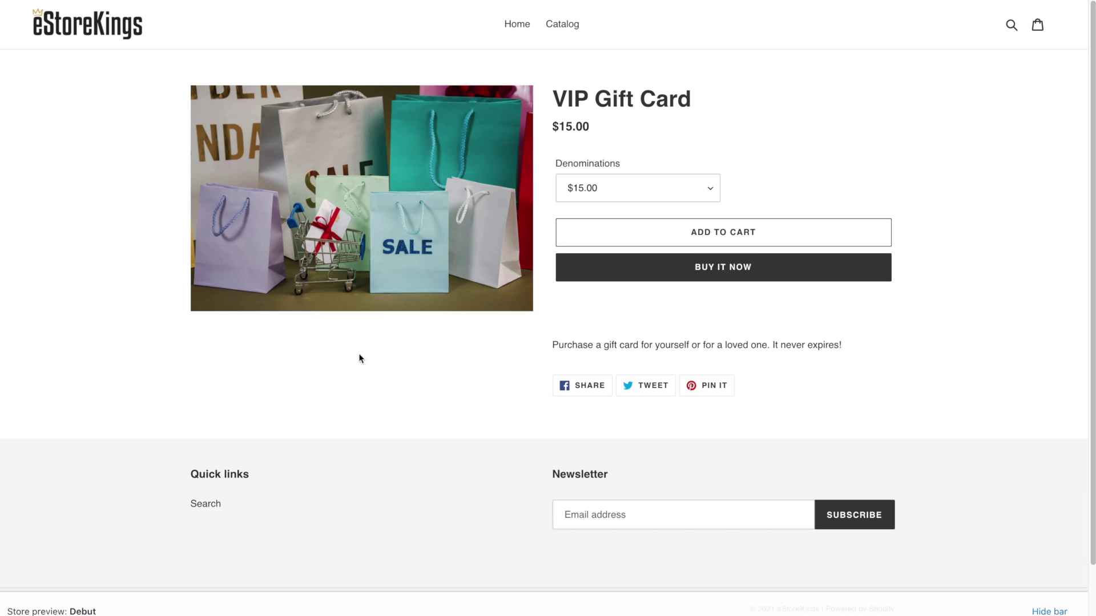
left_click(712, 186)
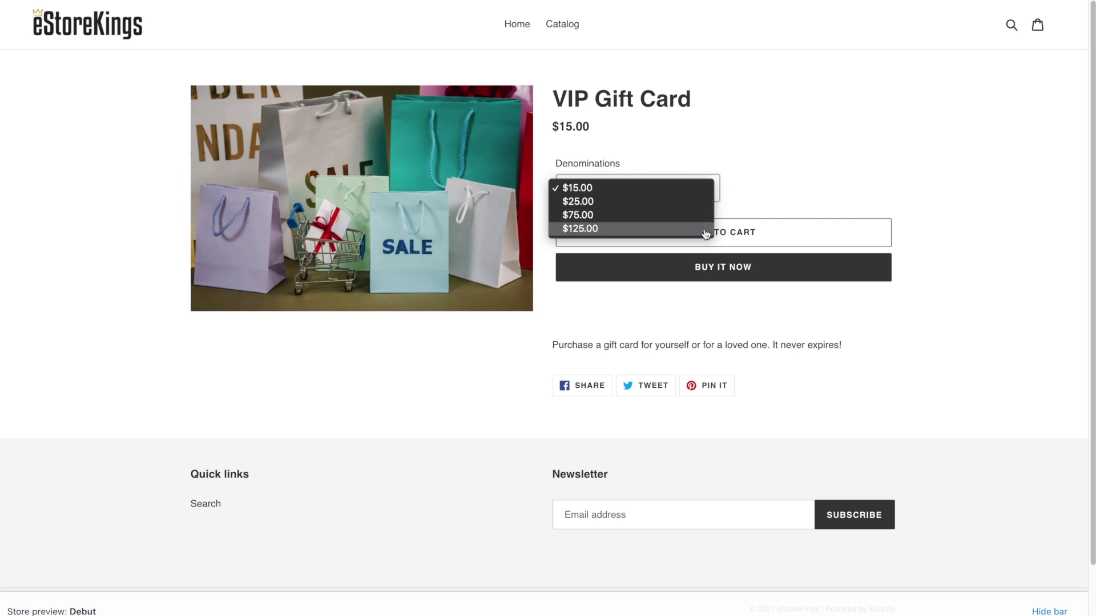
left_click(696, 202)
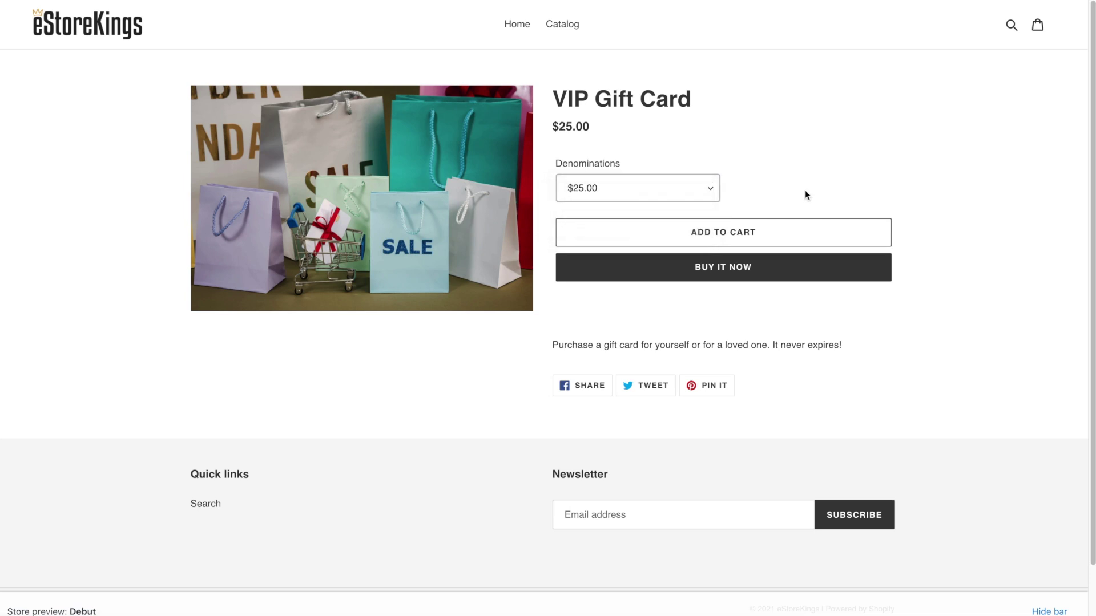
left_click(732, 229)
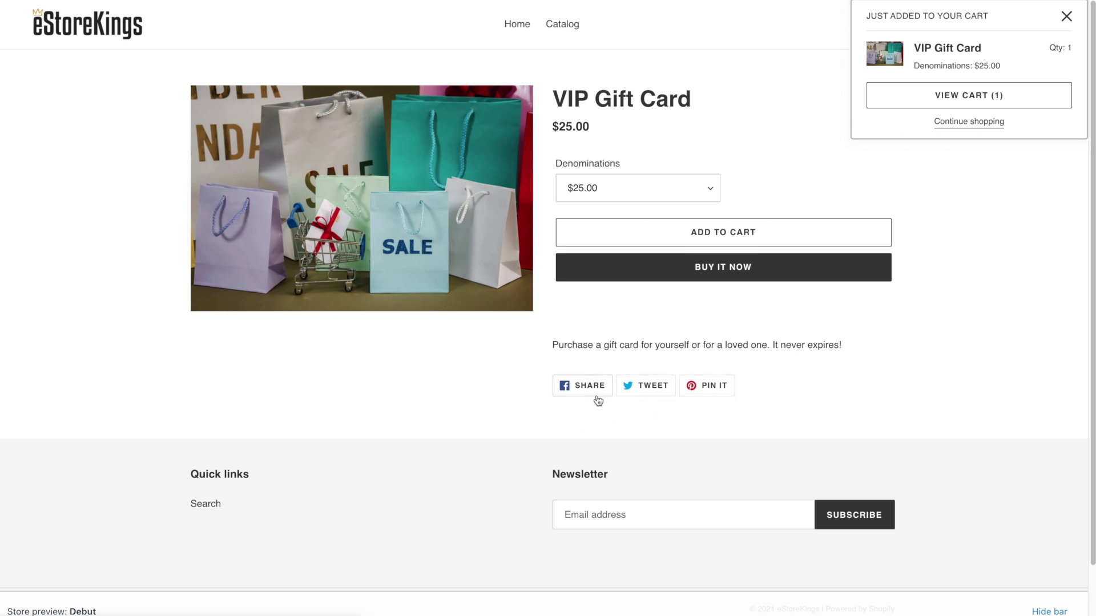
- Dismiss the added-to-cart notice and view the cart with its $25.00 CAD subtotal
left_click(830, 398)
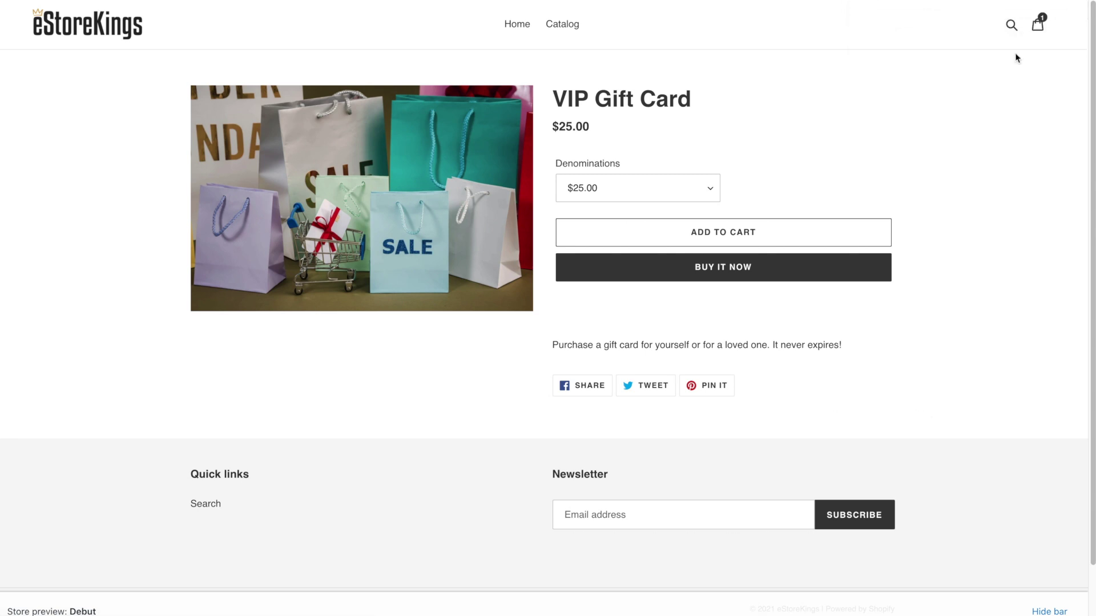
left_click(1038, 26)
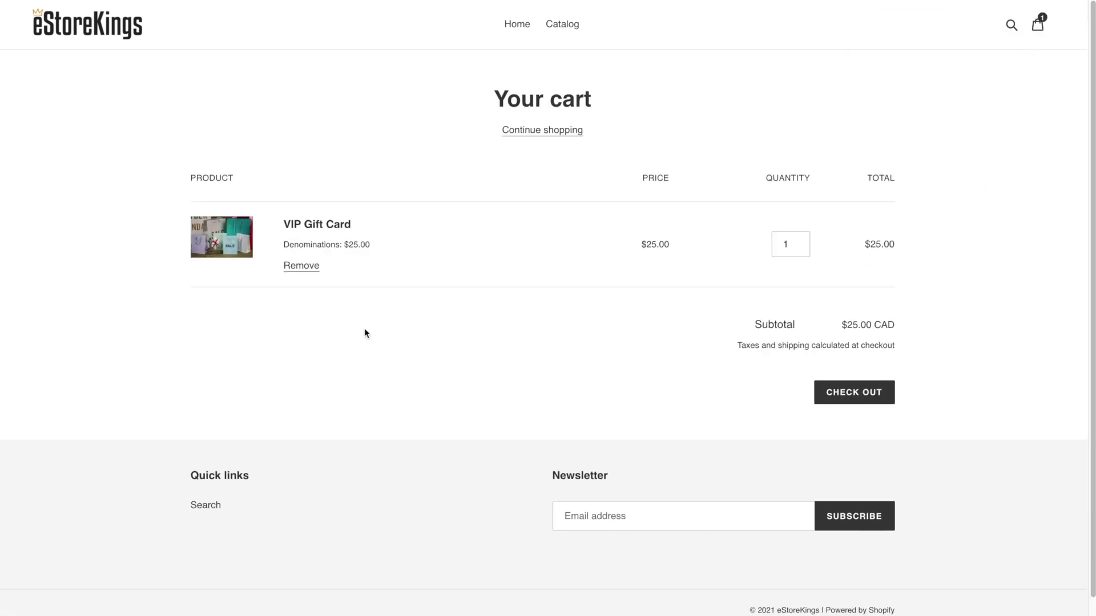